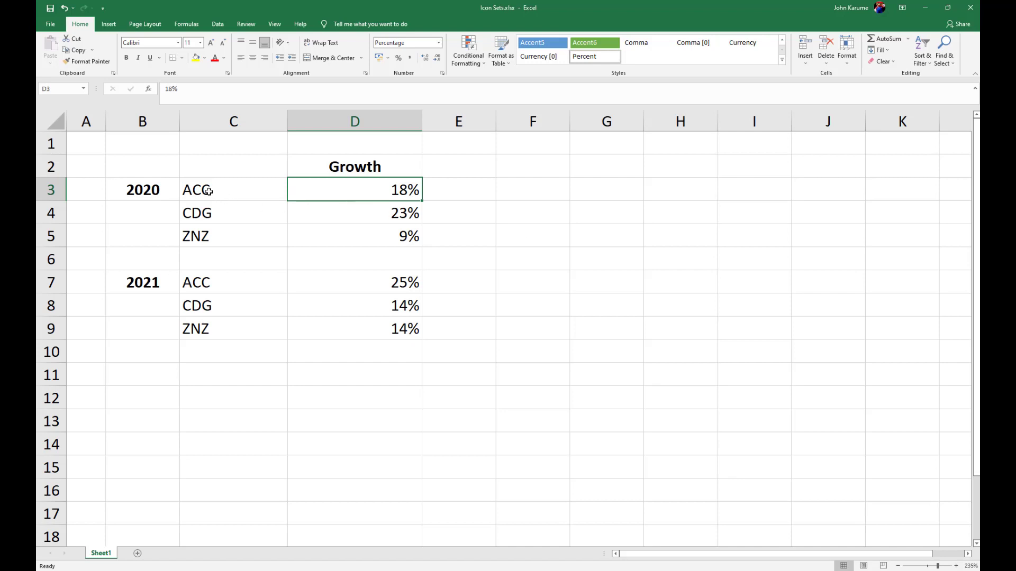
{"action": "left_click", "coordinate": [173, 189]}
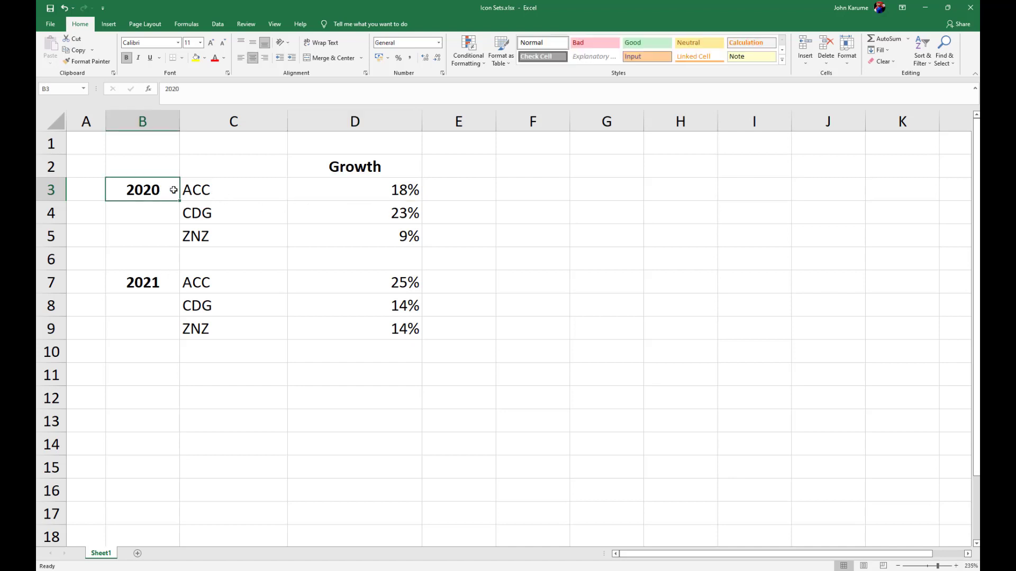
{"action": "left_click", "coordinate": [209, 186]}
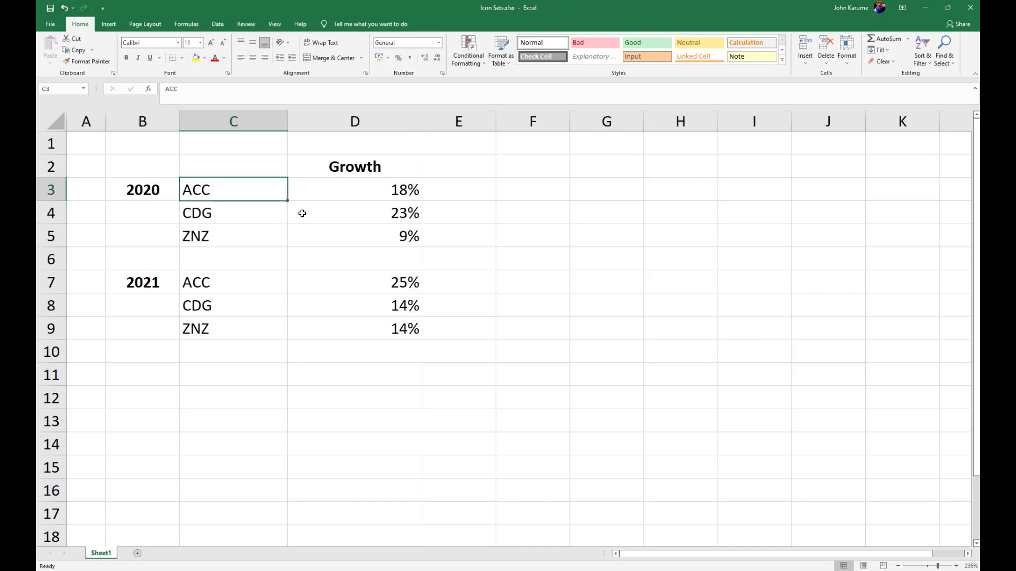
{"action": "left_click", "coordinate": [358, 186]}
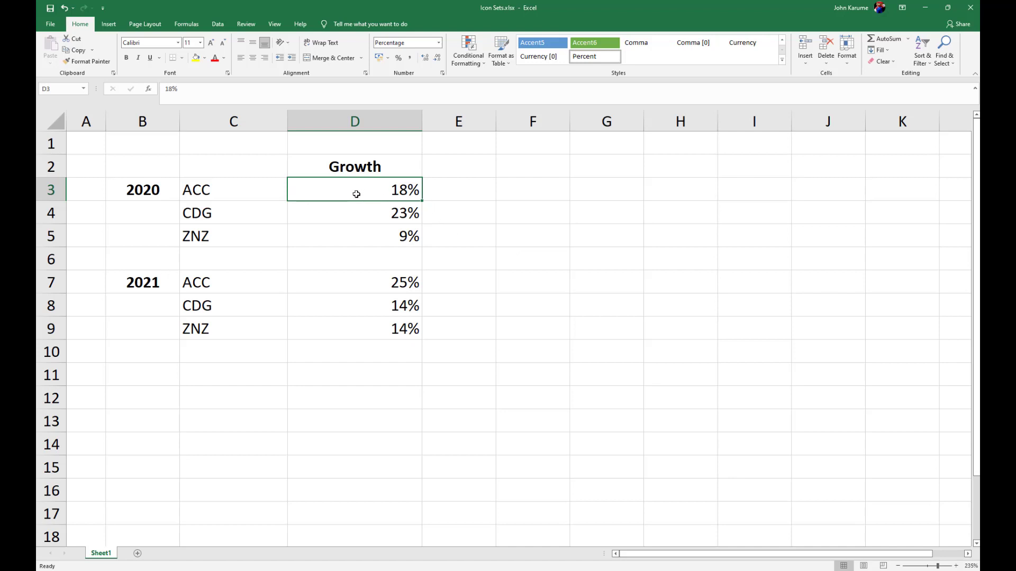
Start a new conditional formatting rule for the growth percentages in D3:D5 and D7:D9 through the rules manager.
{"action": "left_click_drag", "start_coordinate": [356, 195], "coordinate": [351, 229]}
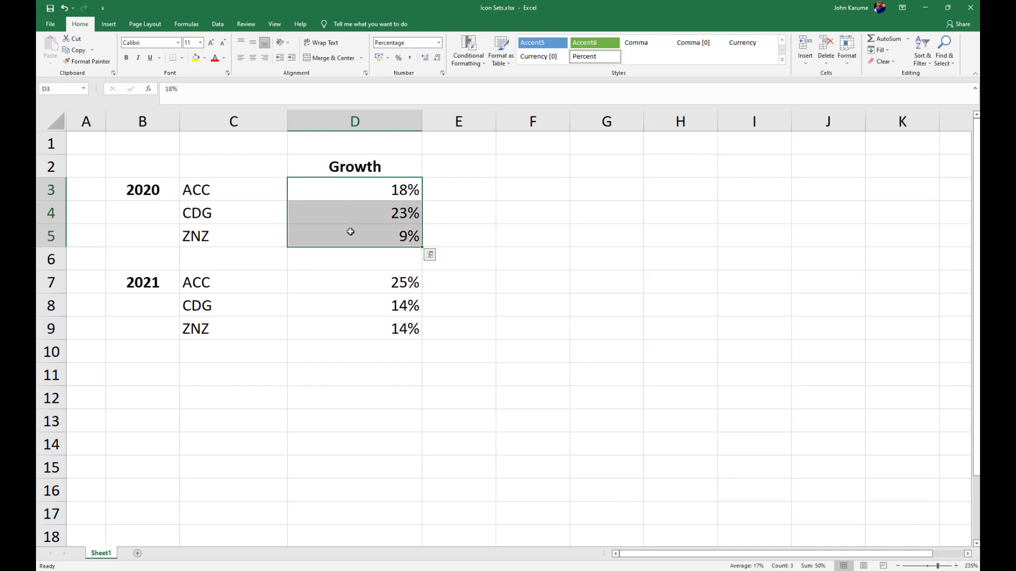
{"action": "left_click", "coordinate": [403, 283], "text": "ctrl"}
{"action": "left_click_drag", "start_coordinate": [402, 283], "coordinate": [405, 324]}
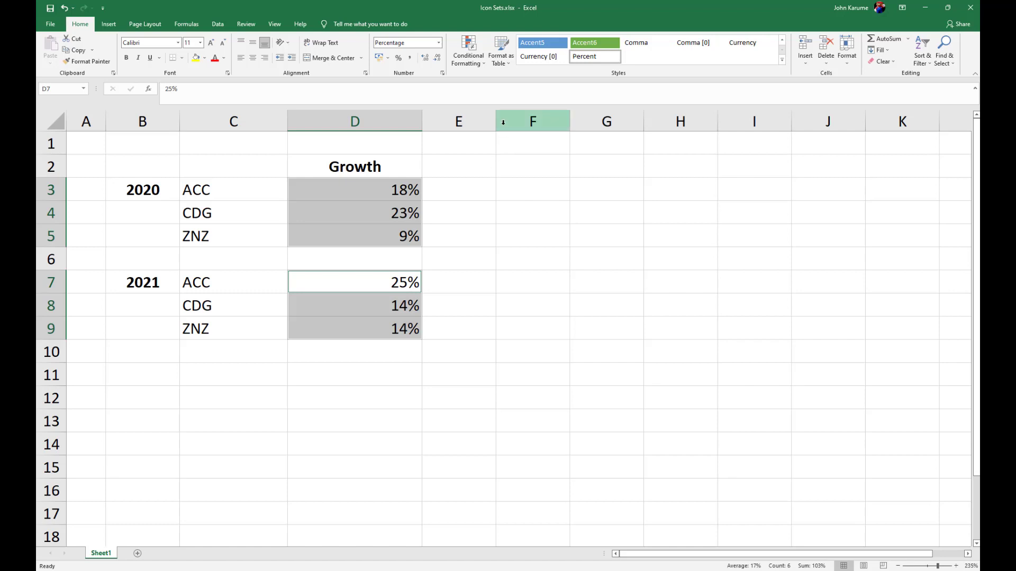
{"action": "left_click", "coordinate": [467, 59]}
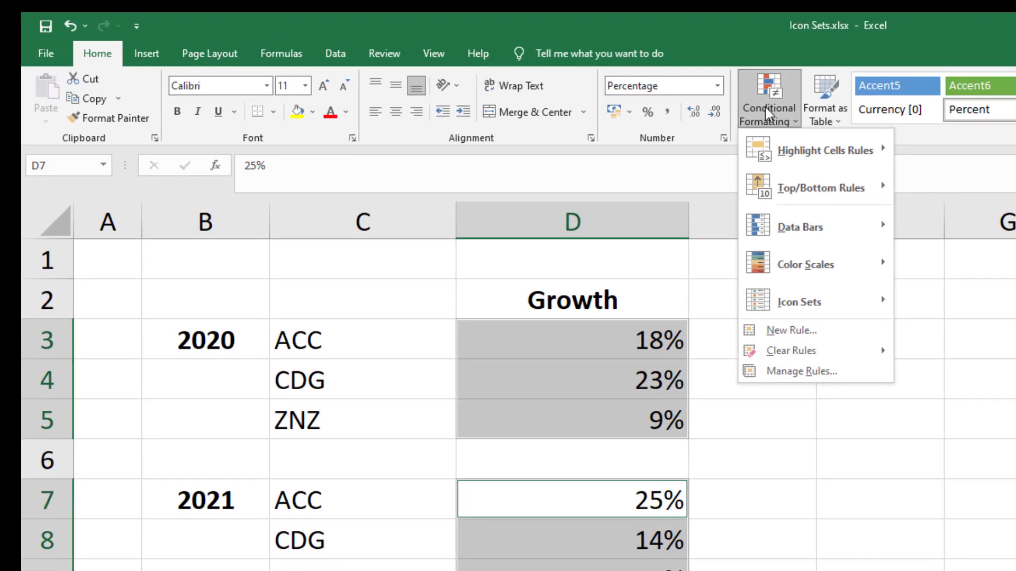
{"action": "mouse_move", "coordinate": [804, 309]}
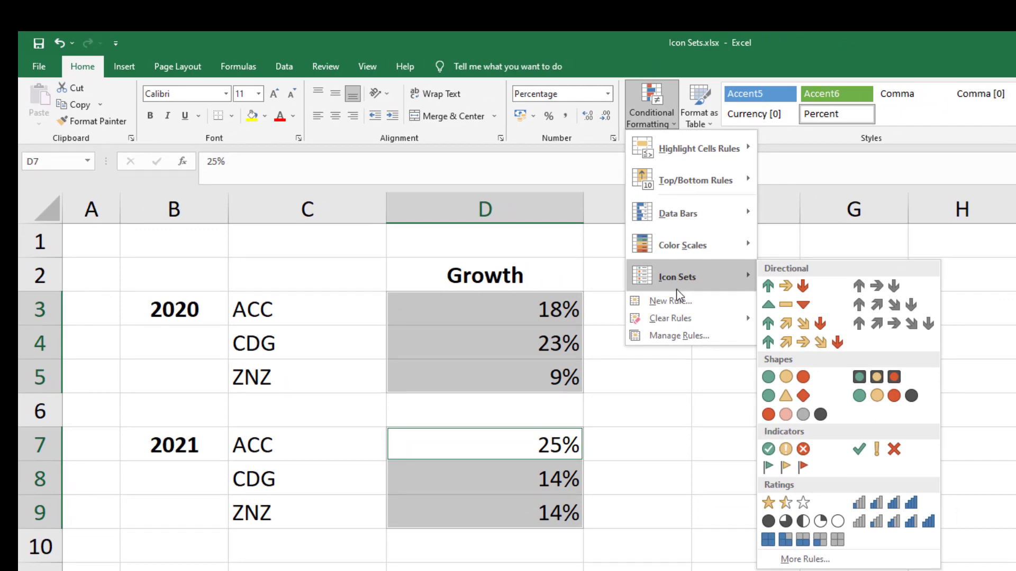
{"action": "left_click", "coordinate": [681, 338]}
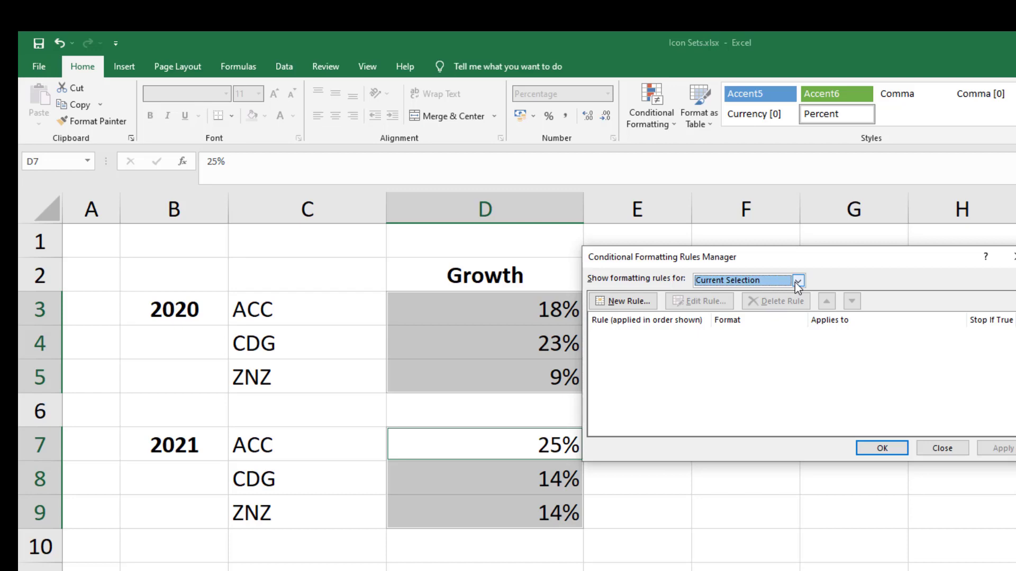
{"action": "left_click", "coordinate": [618, 302]}
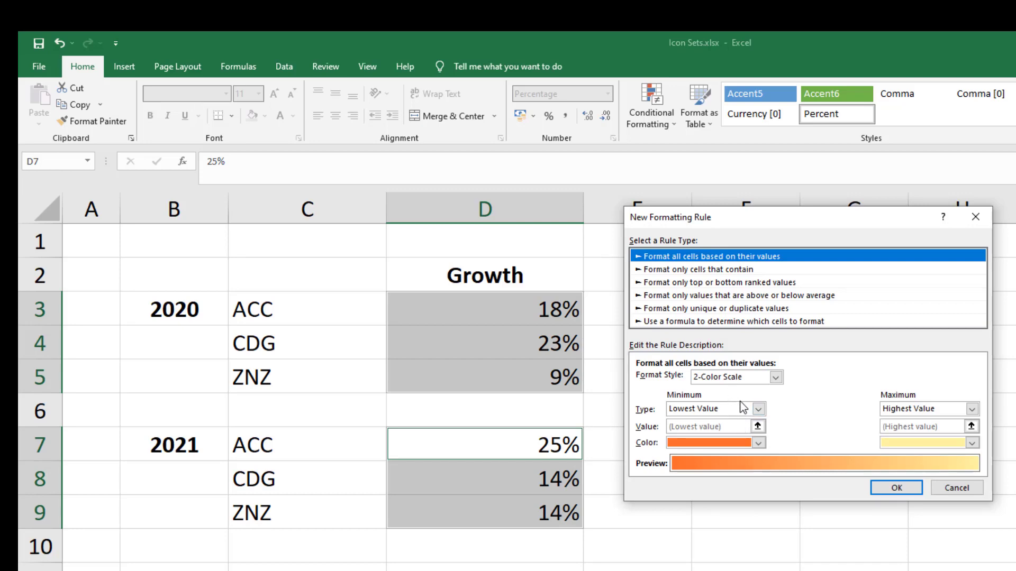
Set the rule's format style to Icon Sets, using the red, yellow and green traffic lights with dark square frames.
{"action": "left_click", "coordinate": [776, 378]}
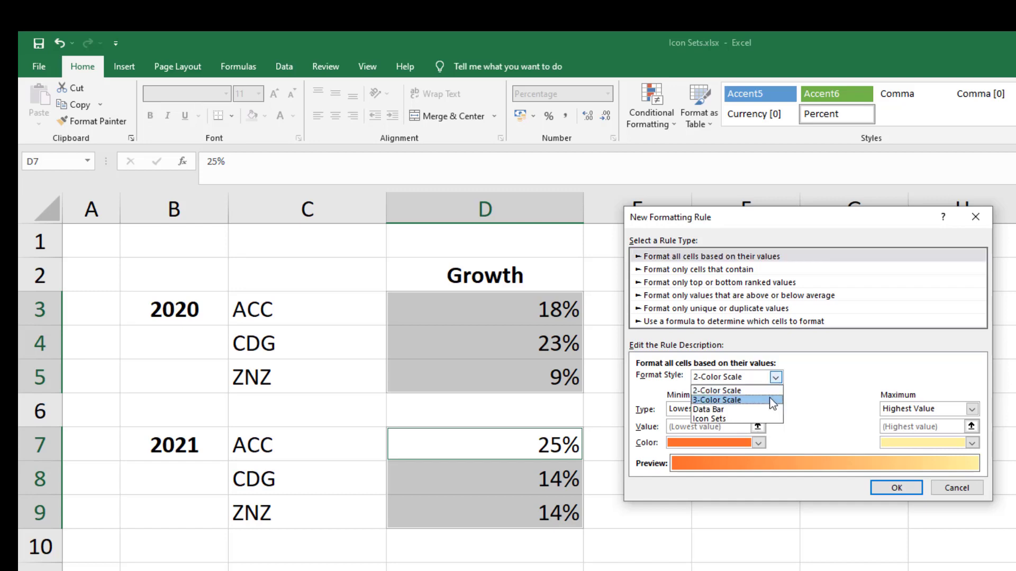
{"action": "left_click", "coordinate": [739, 420]}
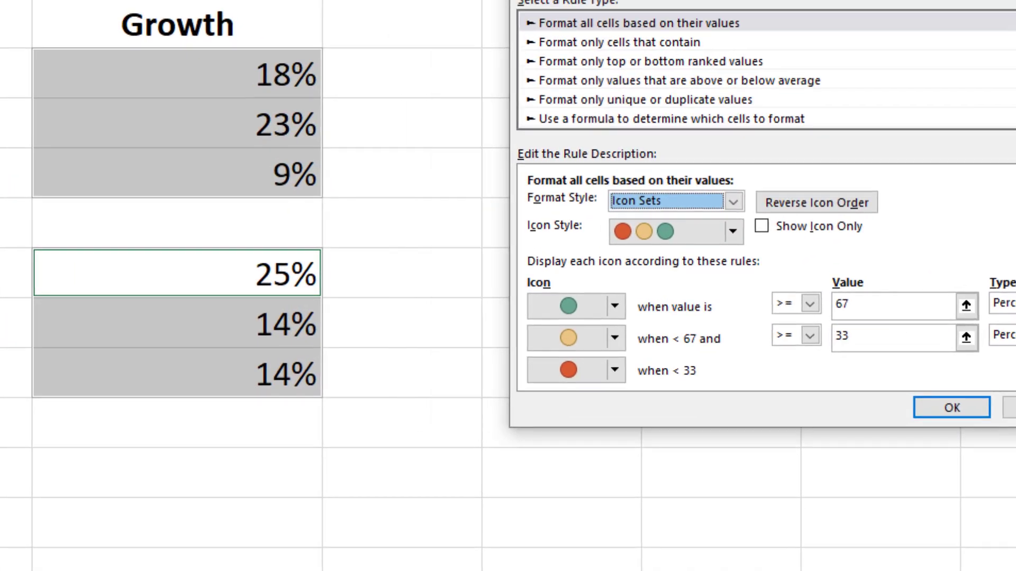
{"action": "left_click_drag", "start_coordinate": [791, 0], "coordinate": [669, 2]}
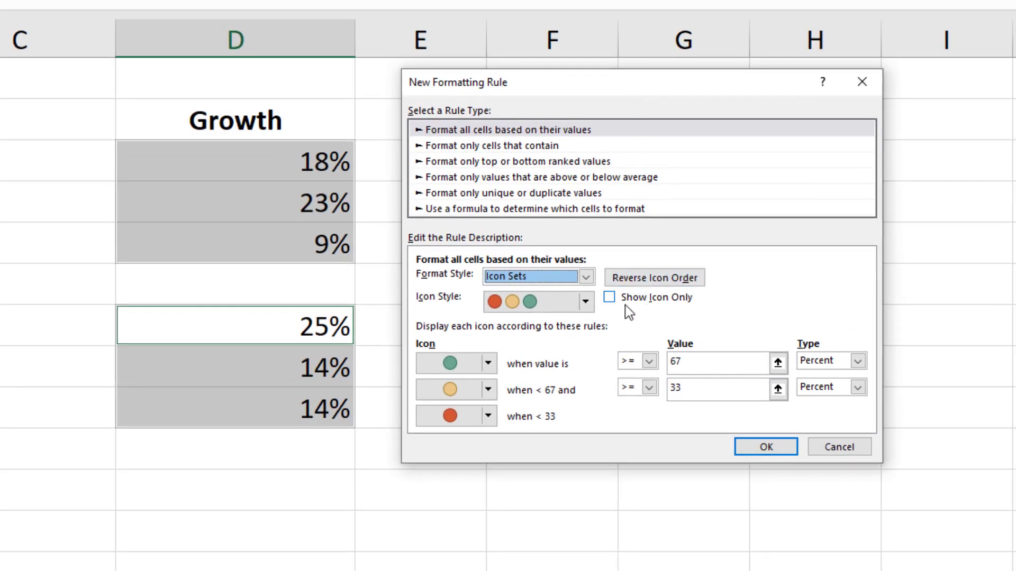
{"action": "left_click", "coordinate": [585, 303]}
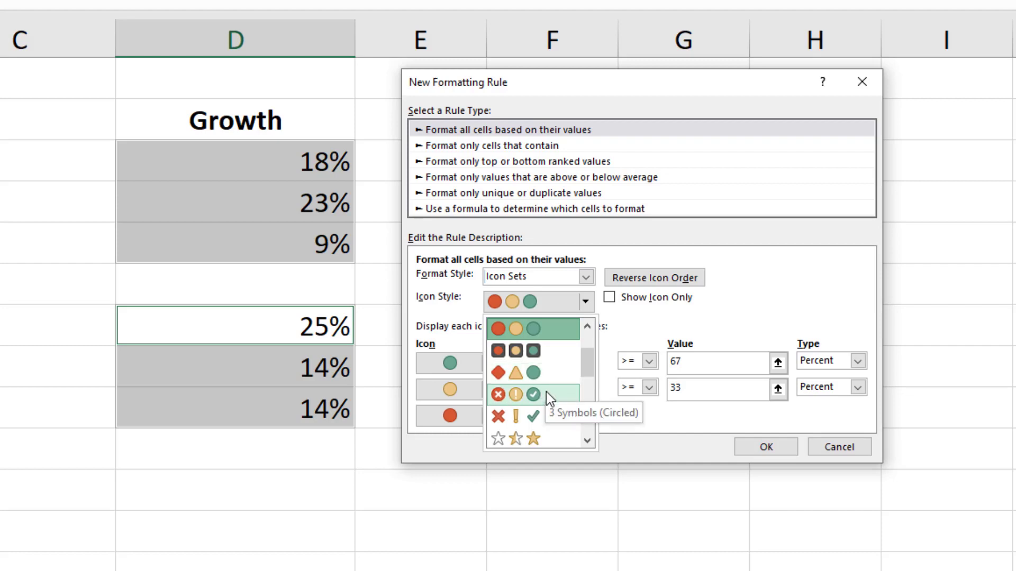
{"action": "left_click", "coordinate": [555, 358]}
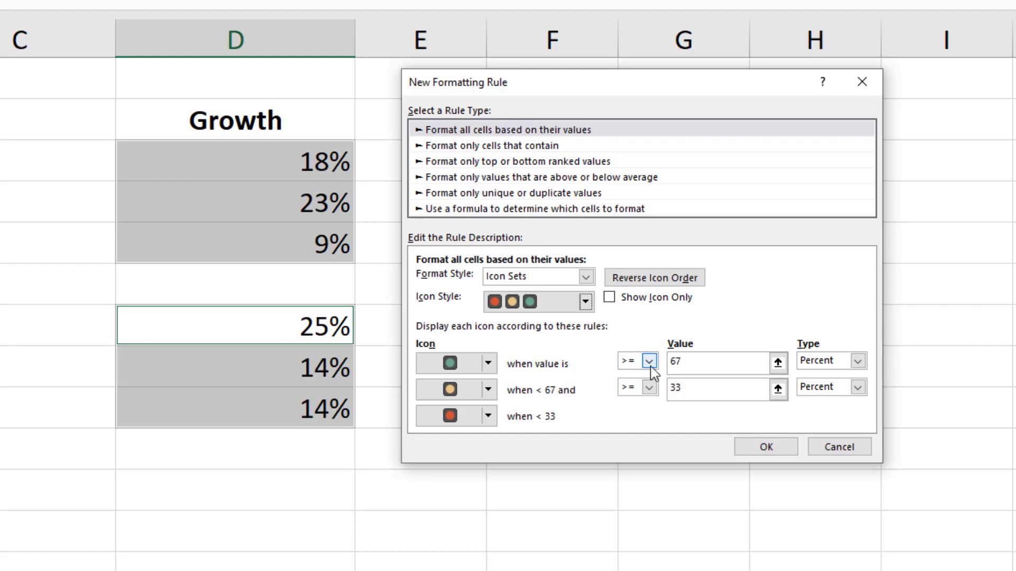
Make the green icon's threshold a Number and set it to 0.2.
{"action": "left_click", "coordinate": [681, 366]}
{"action": "left_click", "coordinate": [858, 361]}
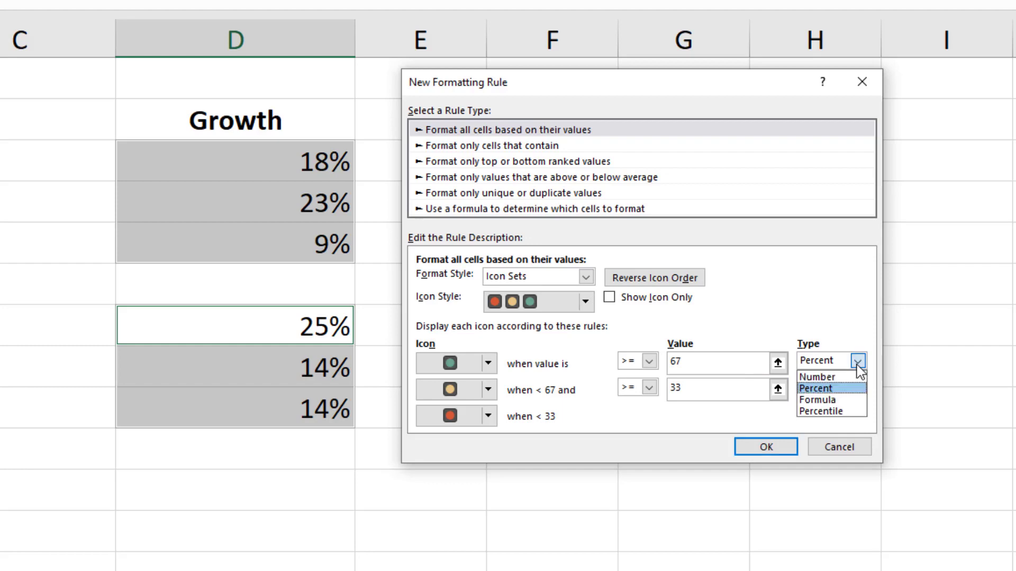
{"action": "left_click", "coordinate": [836, 378]}
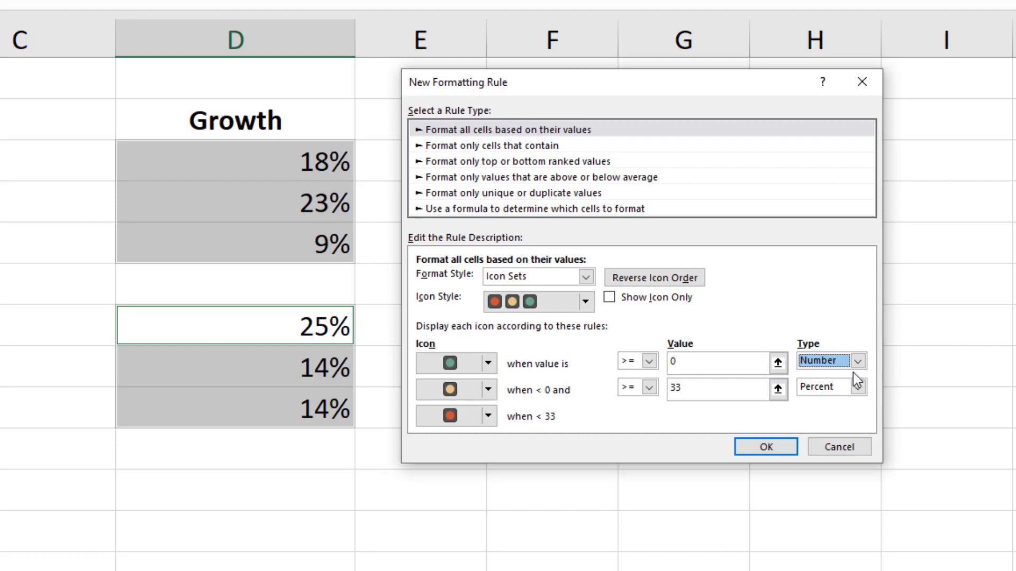
{"action": "left_click", "coordinate": [708, 364]}
{"action": "type", "text": ".2"}
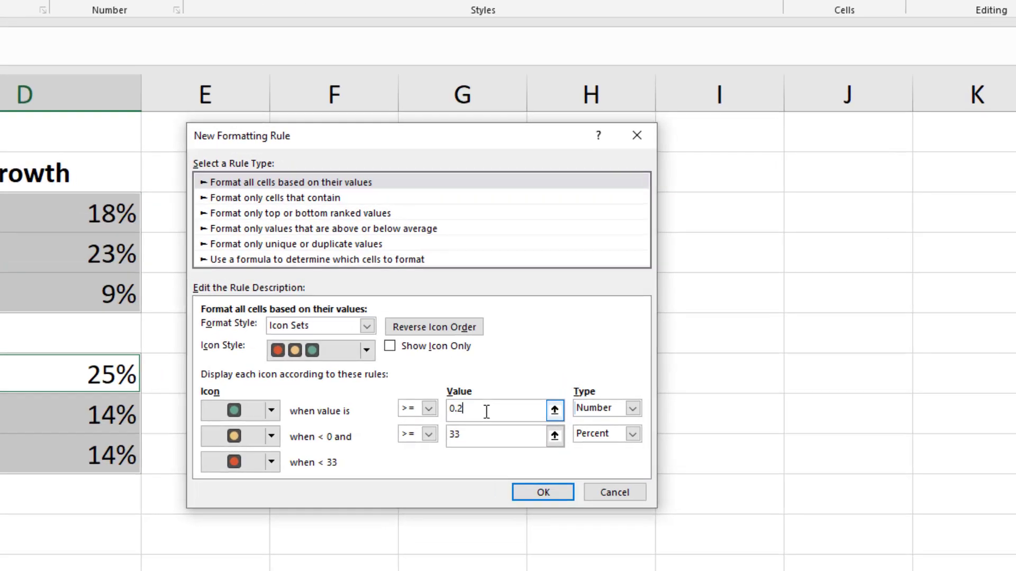
Make the yellow icon's threshold a Number with the value 0.12, and apply the icon set rule to the cells.
{"action": "left_click", "coordinate": [637, 434]}
{"action": "left_click", "coordinate": [625, 451]}
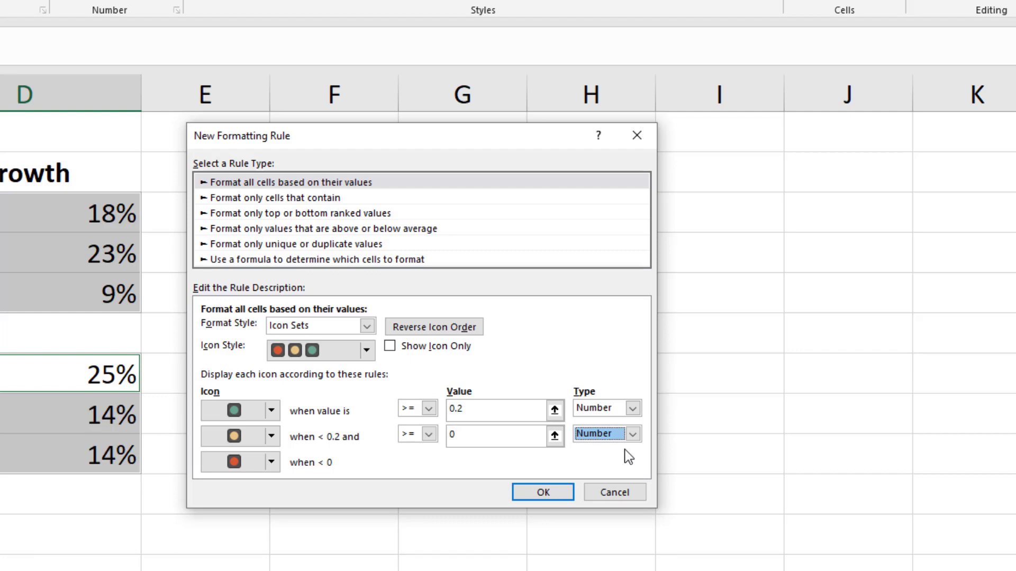
{"action": "left_click", "coordinate": [464, 434]}
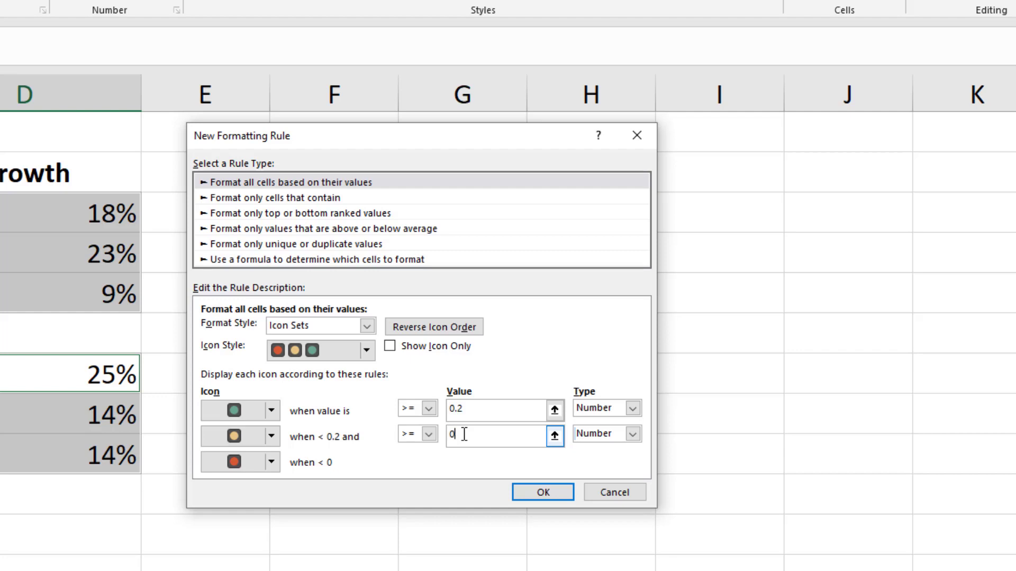
{"action": "type", "text": ".1"}
{"action": "type", "text": "2"}
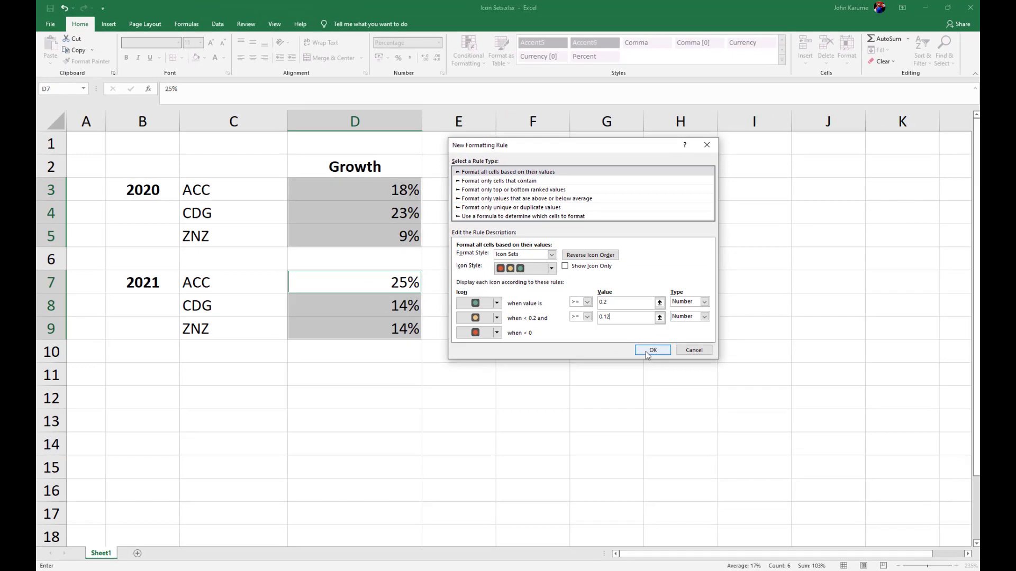
{"action": "left_click", "coordinate": [647, 351]}
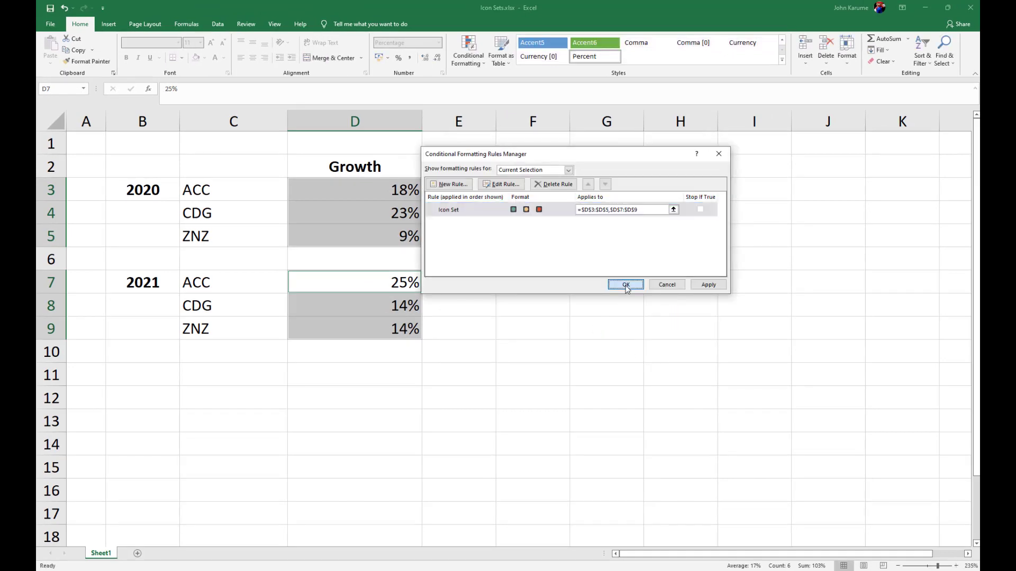
{"action": "left_click", "coordinate": [626, 285]}
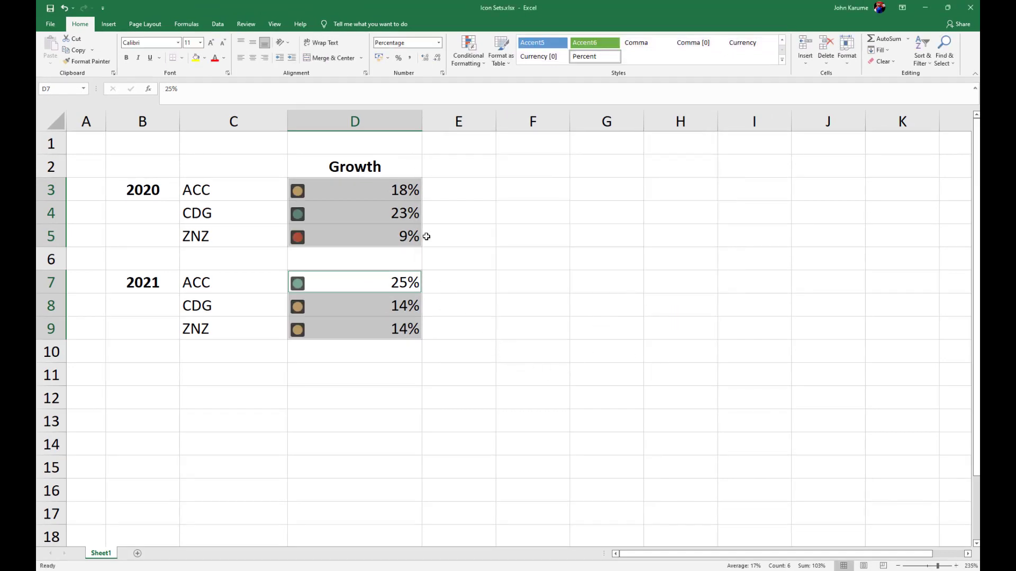
{"action": "left_click", "coordinate": [453, 213]}
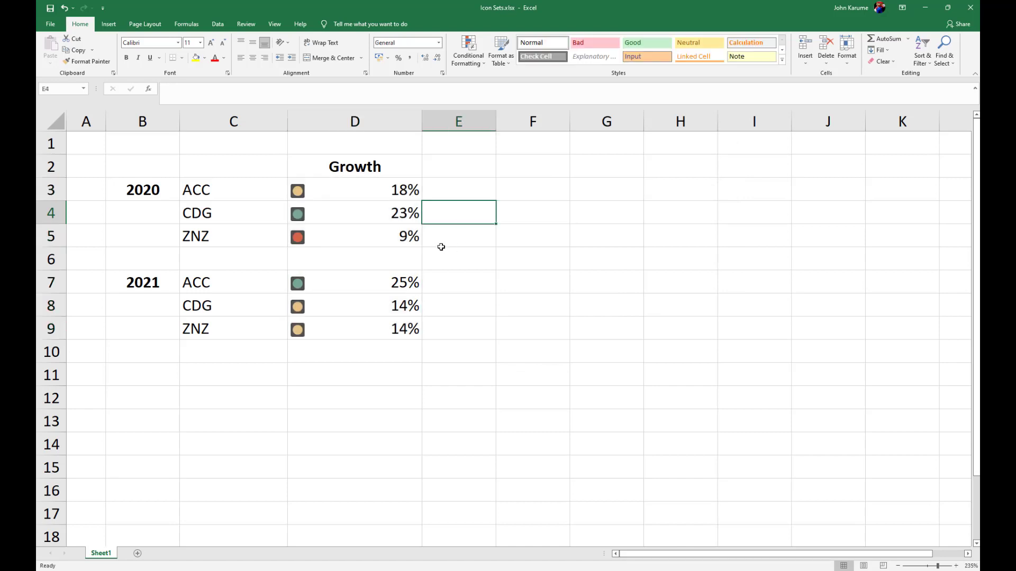
{"action": "left_click", "coordinate": [369, 186]}
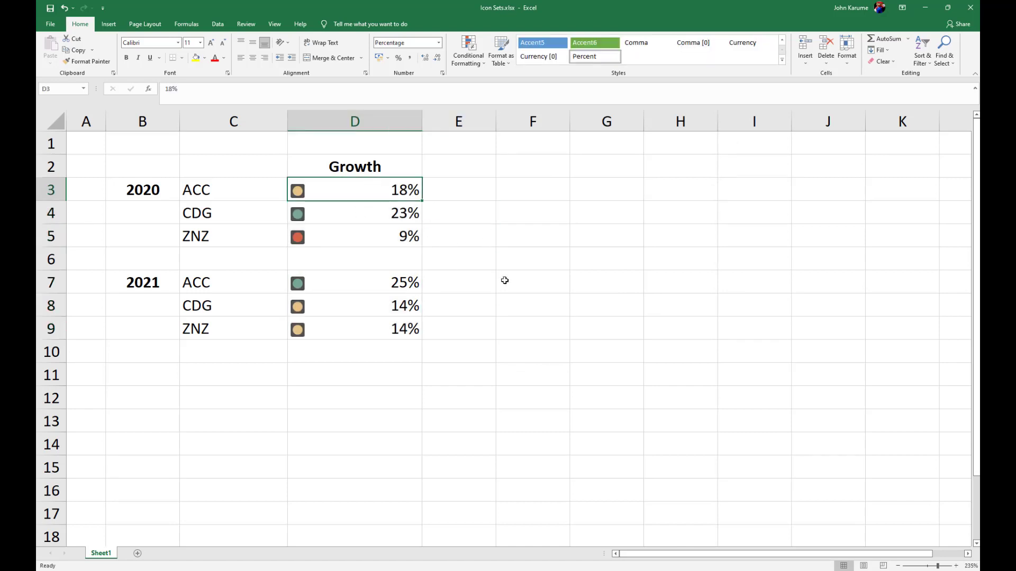
{"action": "left_click", "coordinate": [393, 213]}
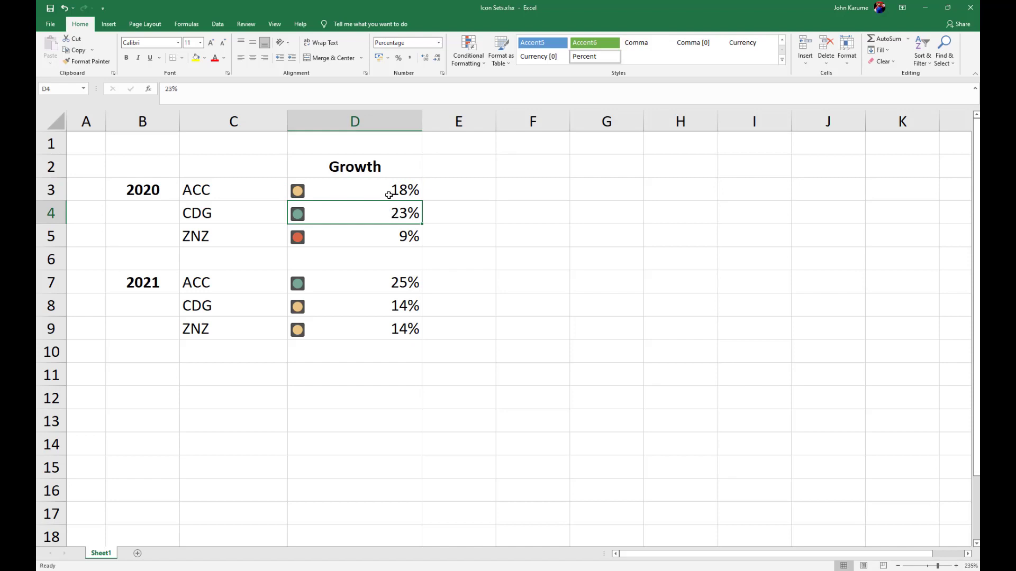
{"action": "left_click", "coordinate": [388, 194]}
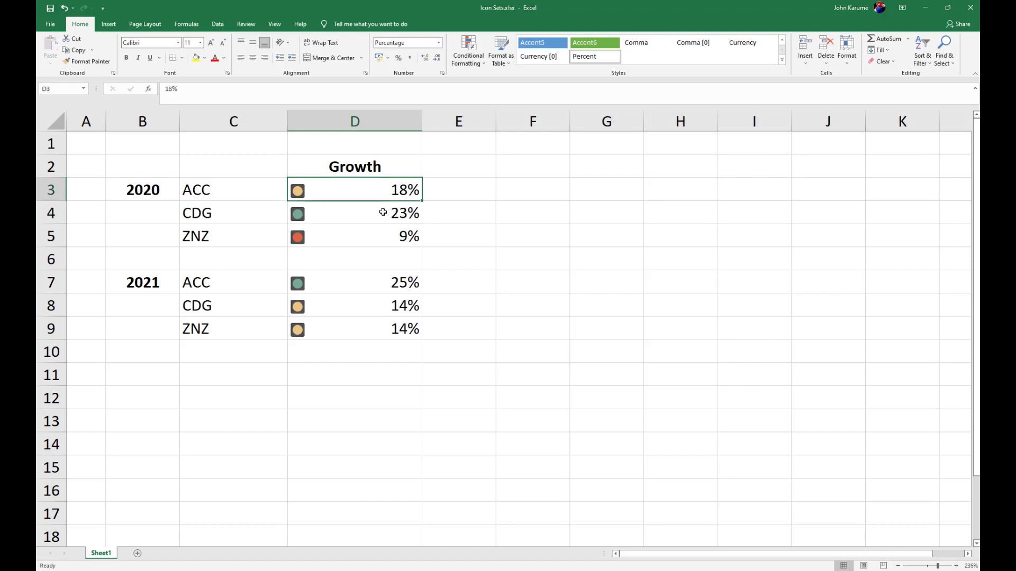
{"action": "left_click", "coordinate": [381, 238]}
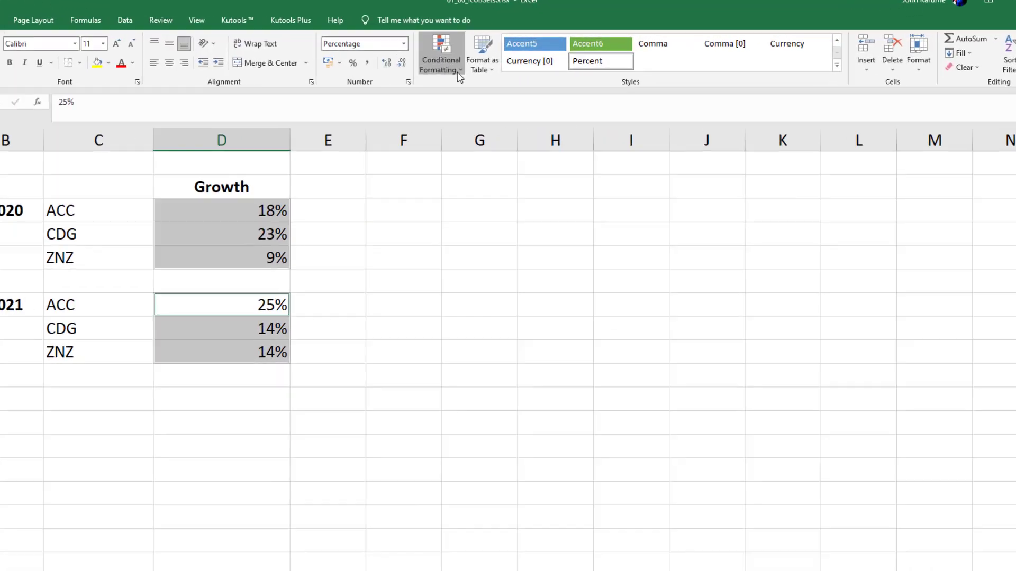
Show the conditional formatting icon sets available for the selected growth percentages.
{"action": "left_click", "coordinate": [479, 63]}
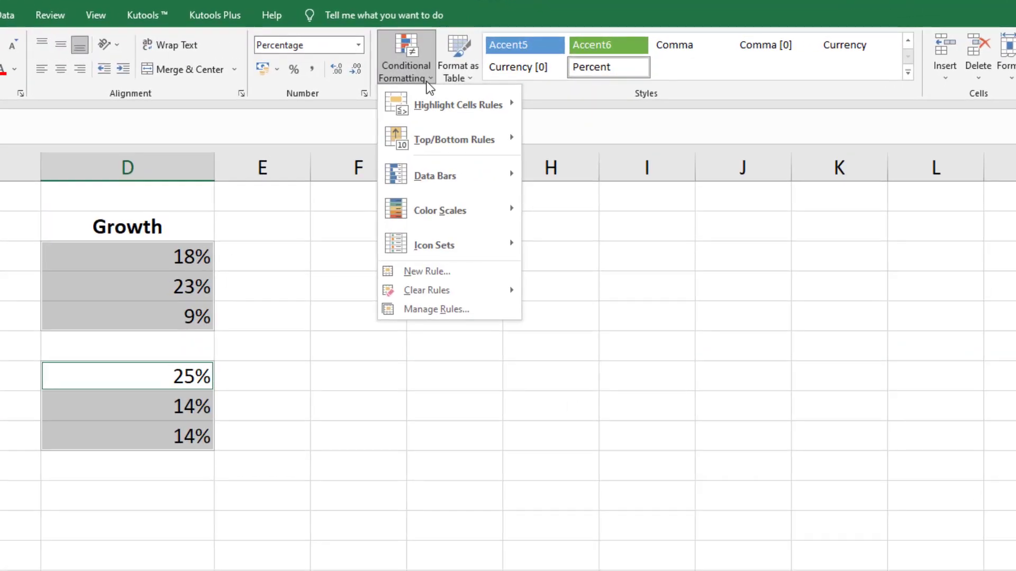
{"action": "mouse_move", "coordinate": [499, 213]}
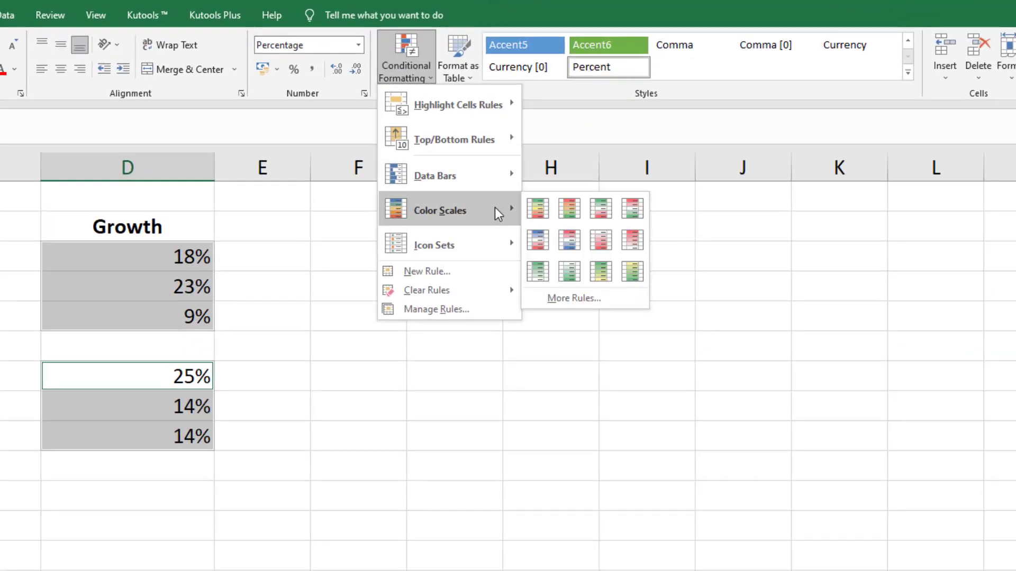
{"action": "mouse_move", "coordinate": [499, 252]}
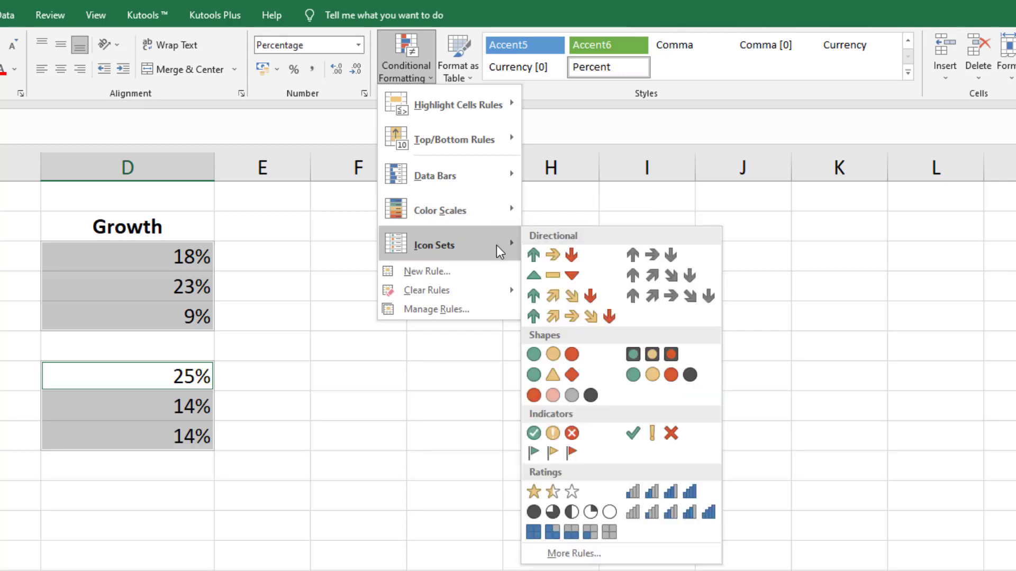